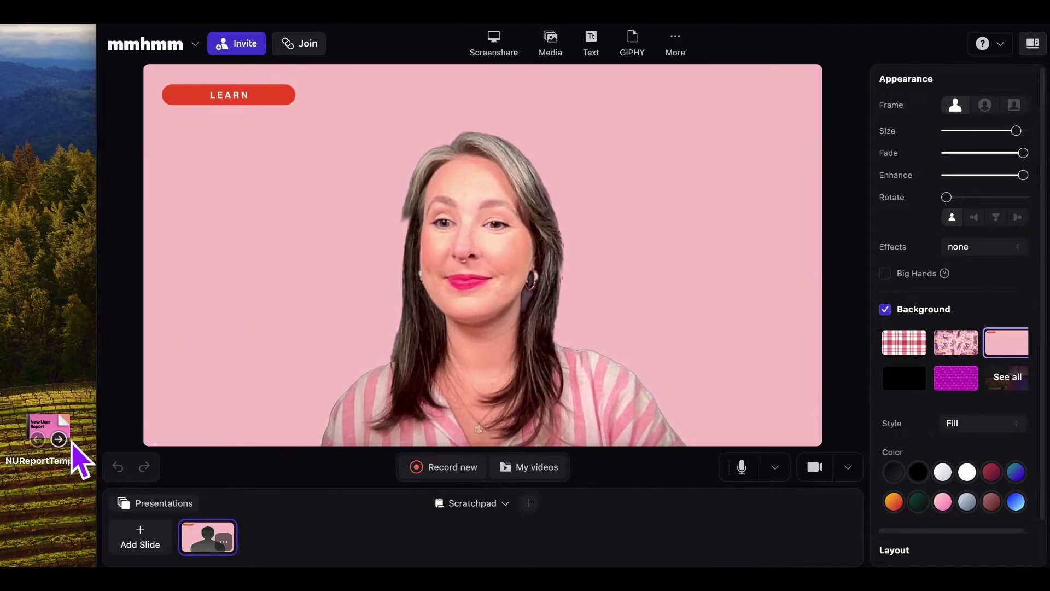
# - Import the NUReportTemplate file as a presentation and view its contents, comments and closing slides
pyautogui.moveTo(72, 443); pyautogui.dragTo(342, 556)
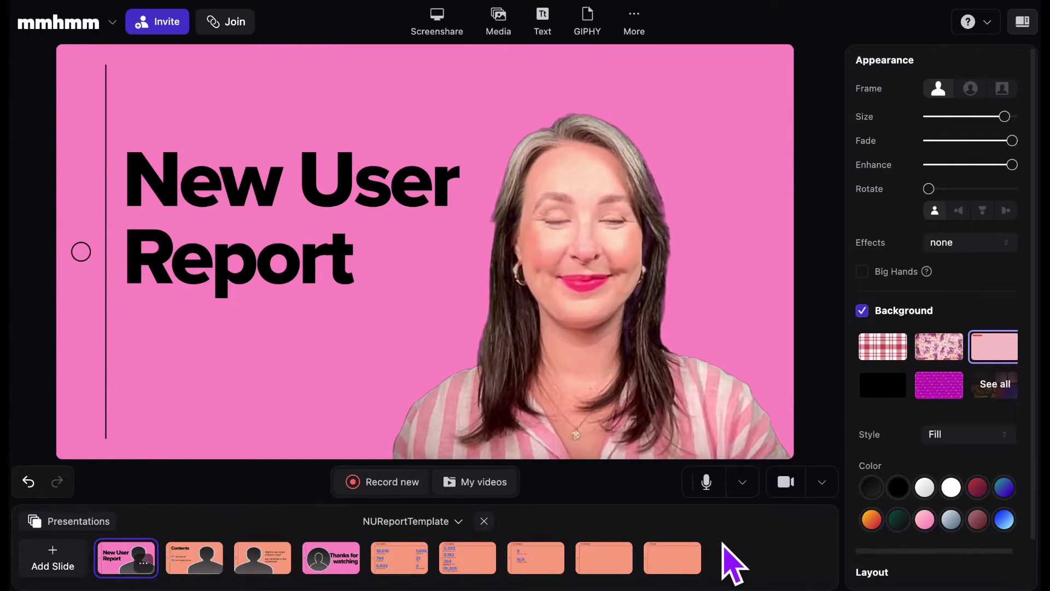
pyautogui.click(188, 563)
pyautogui.click(254, 564)
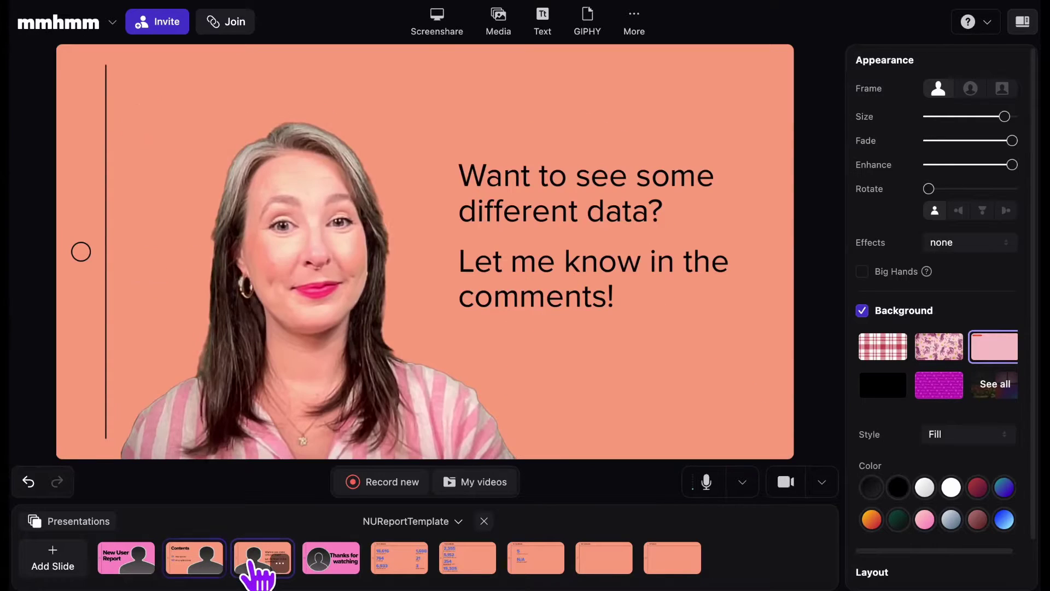
pyautogui.click(307, 560)
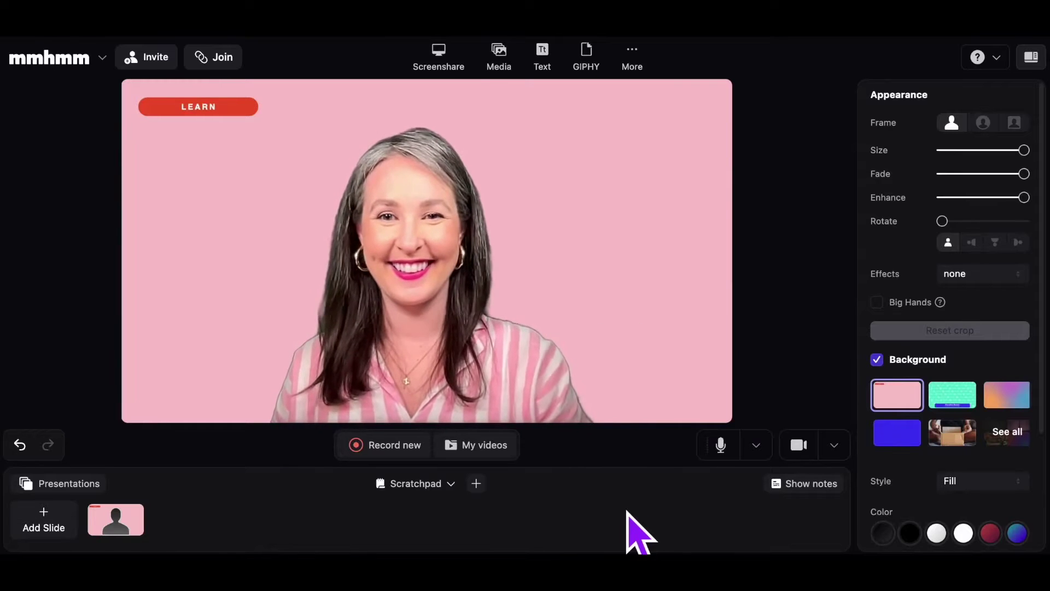
# - Create a new presentation named Marketing Update
pyautogui.click(477, 483)
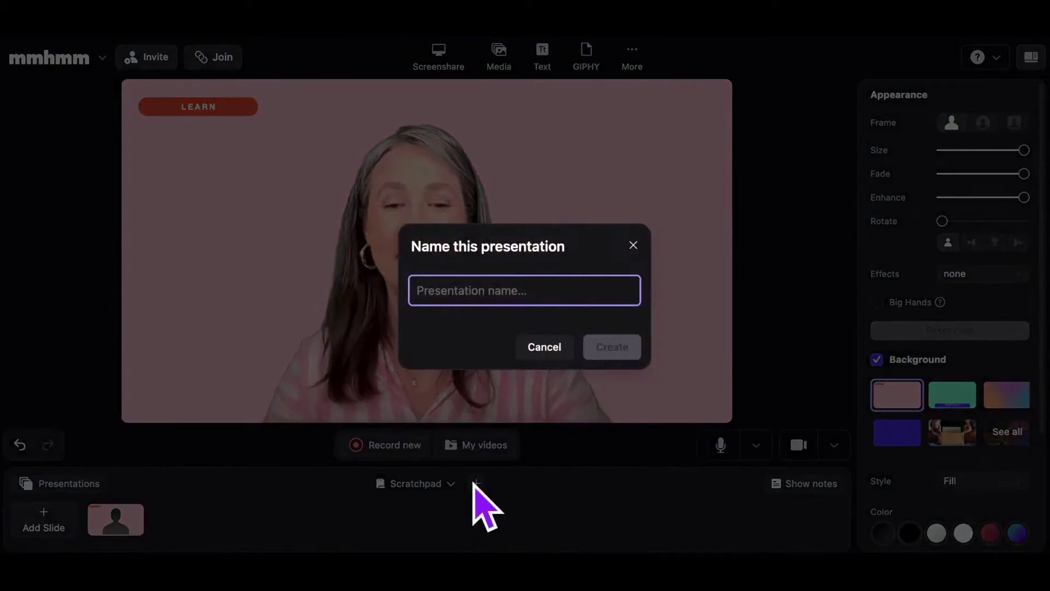
pyautogui.write('Marketi')
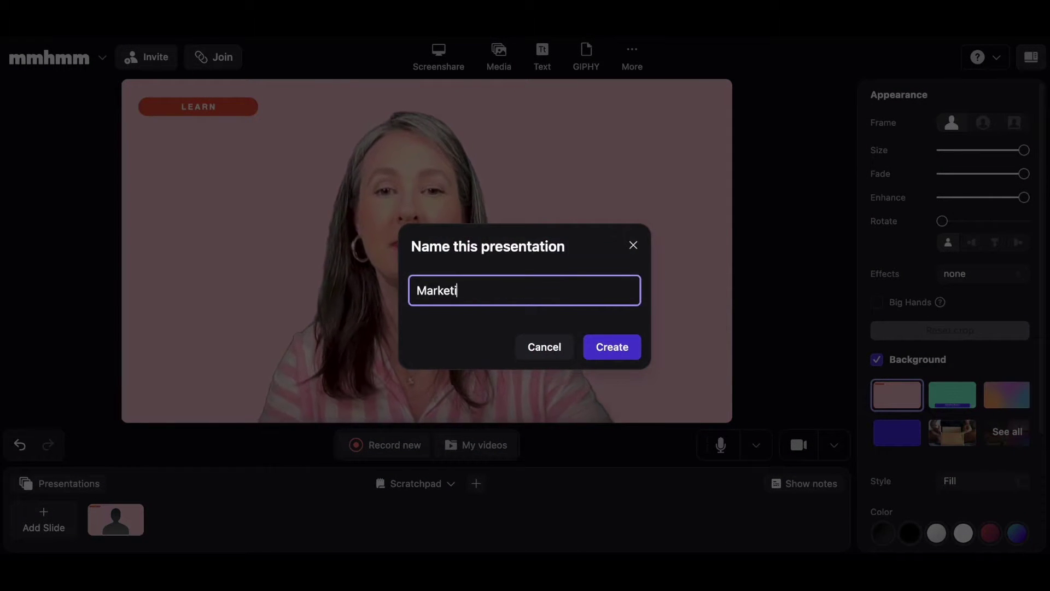
pyautogui.write('ng Update')
pyautogui.click(615, 347)
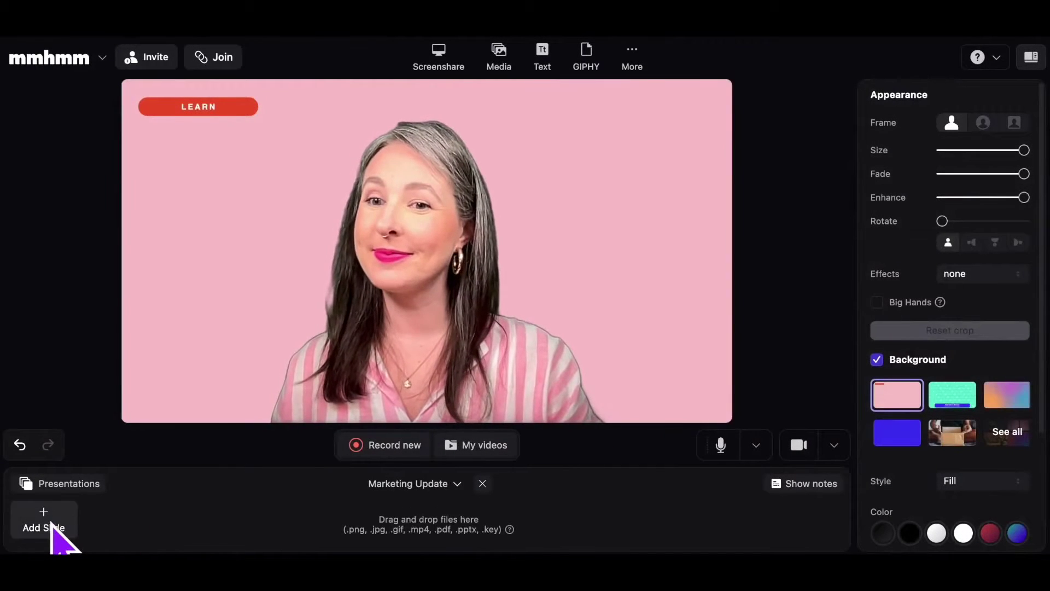
# - Add a Big Presenter slide to the presentation and give it the magenta mmhmm-patterned background
pyautogui.click(52, 526)
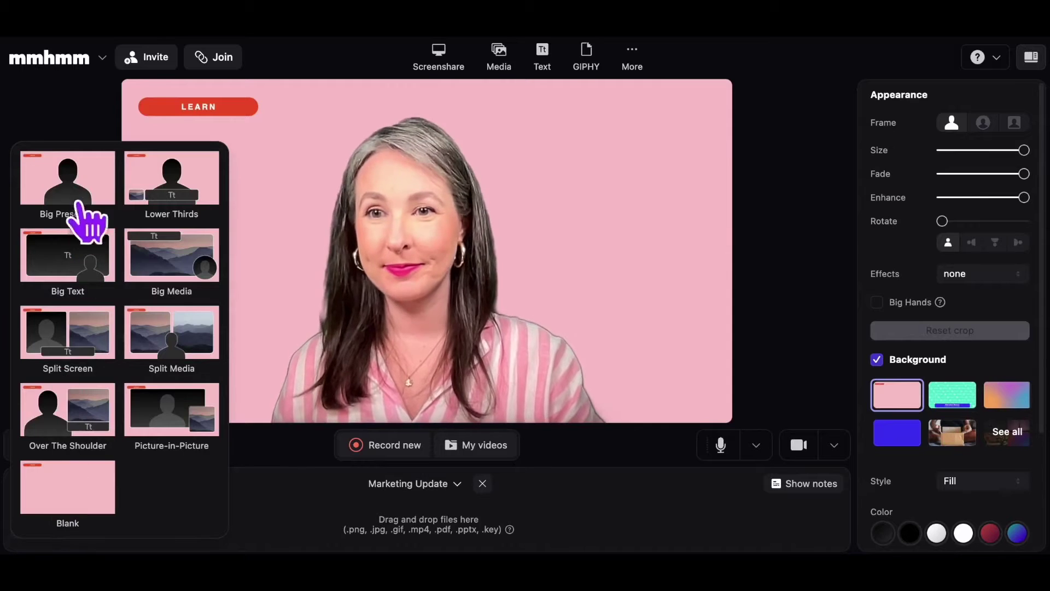
pyautogui.click(88, 201)
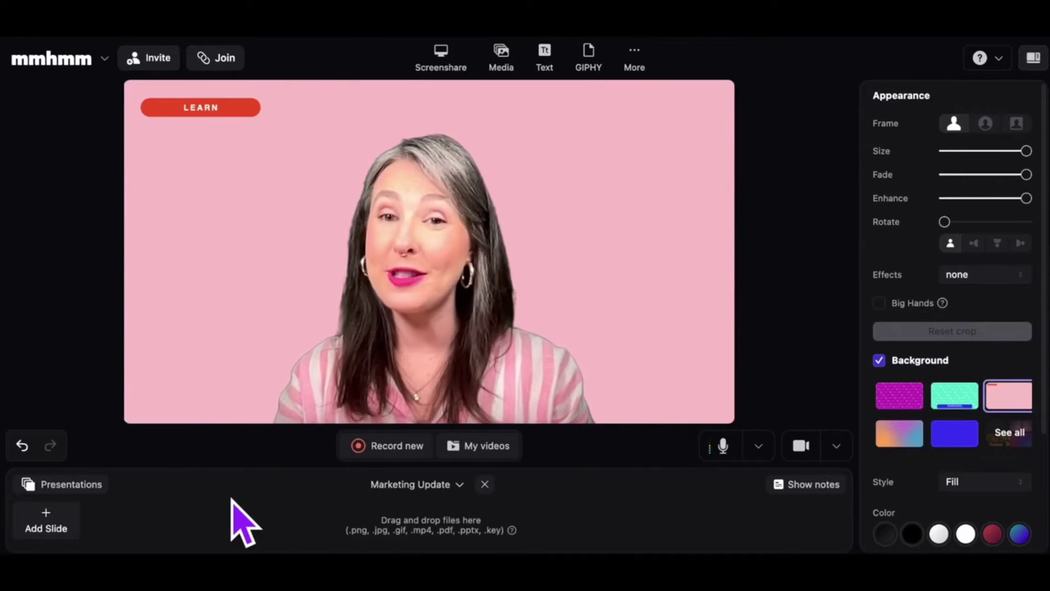
pyautogui.click(46, 522)
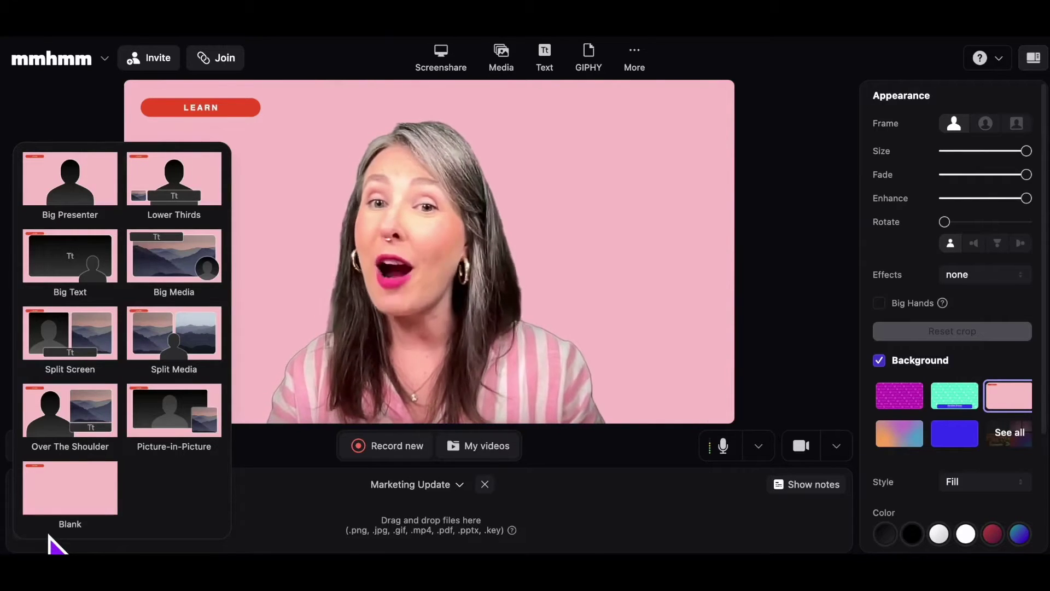
pyautogui.click(42, 495)
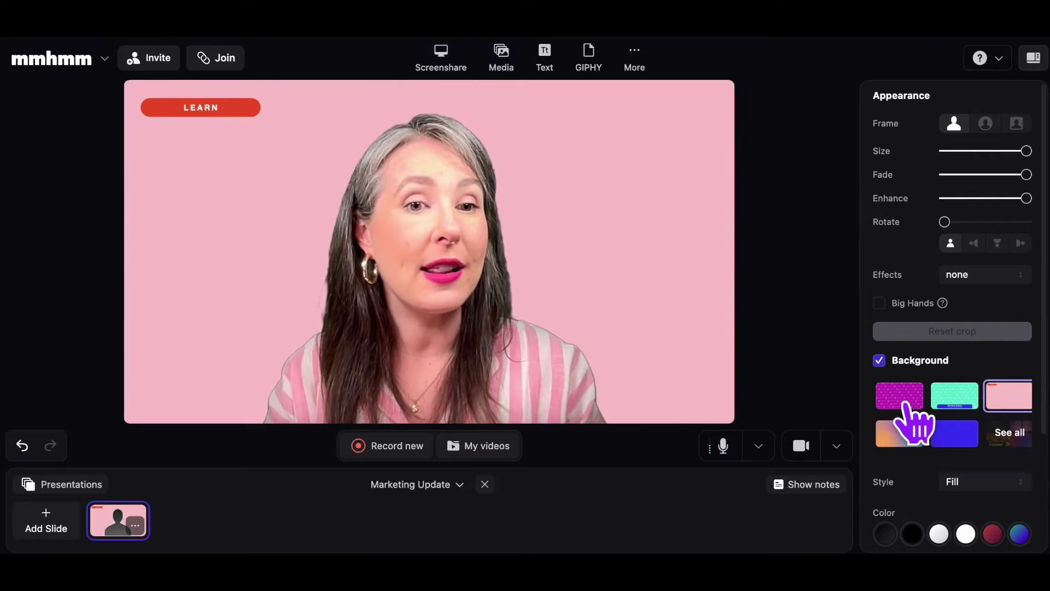
pyautogui.click(902, 405)
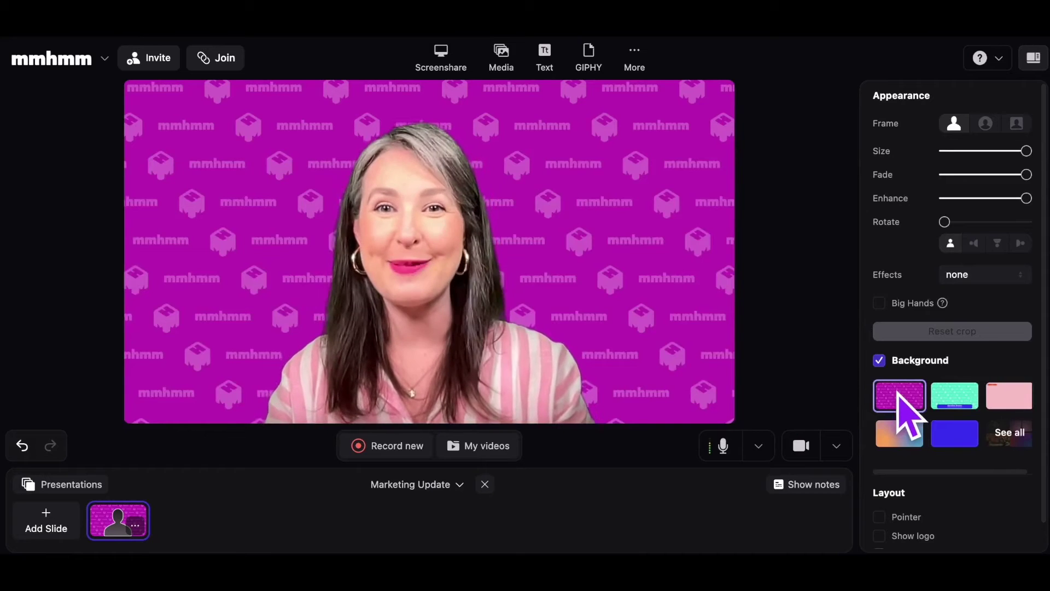
# - Add a text box to the slide and replace its placeholder with "MARKETING UPDATE"
pyautogui.click(544, 60)
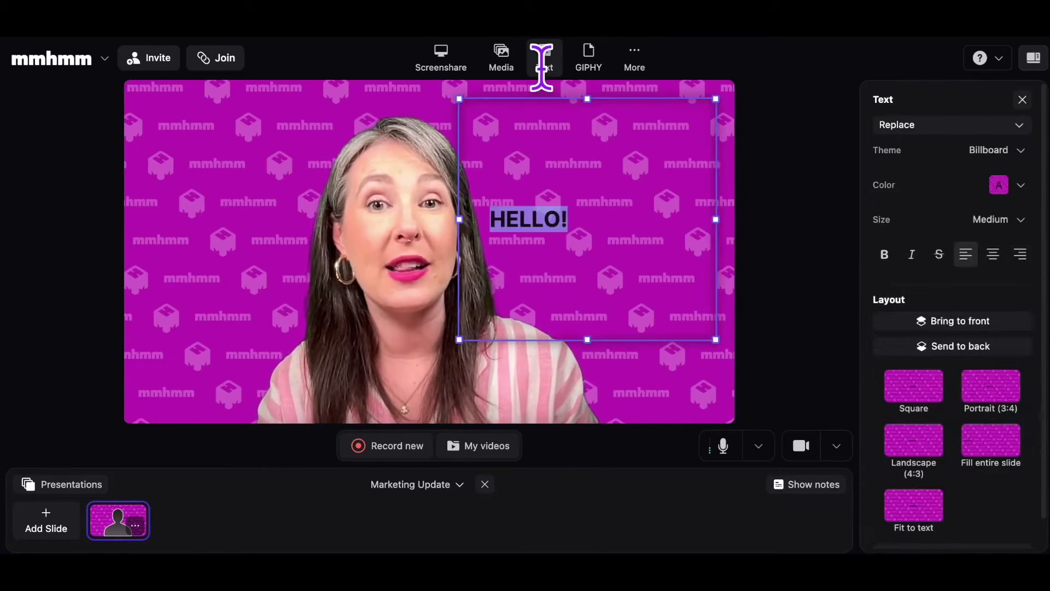
pyautogui.click(578, 224)
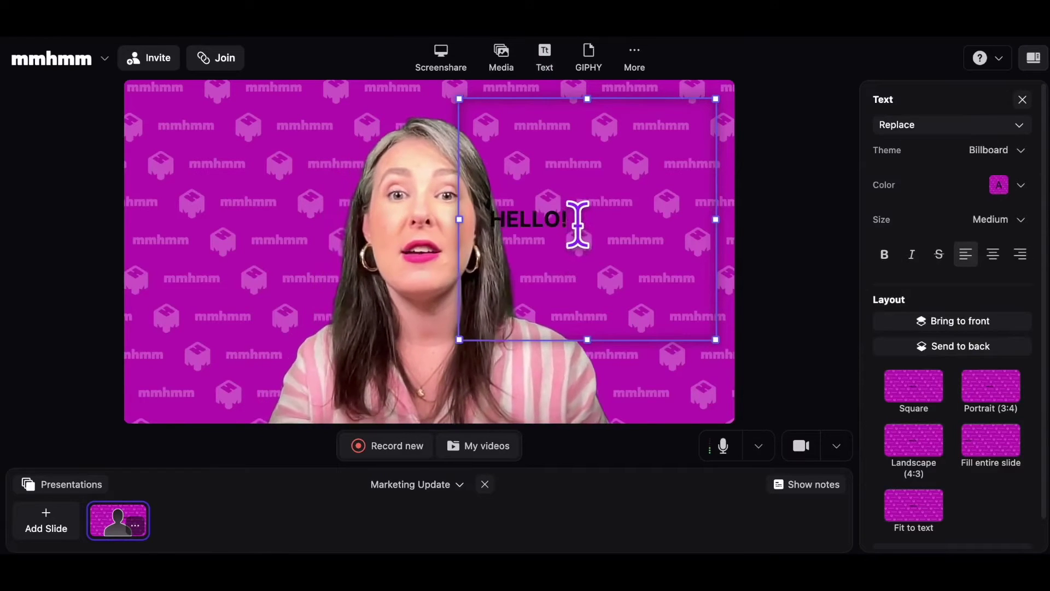
pyautogui.press('BackSpace')
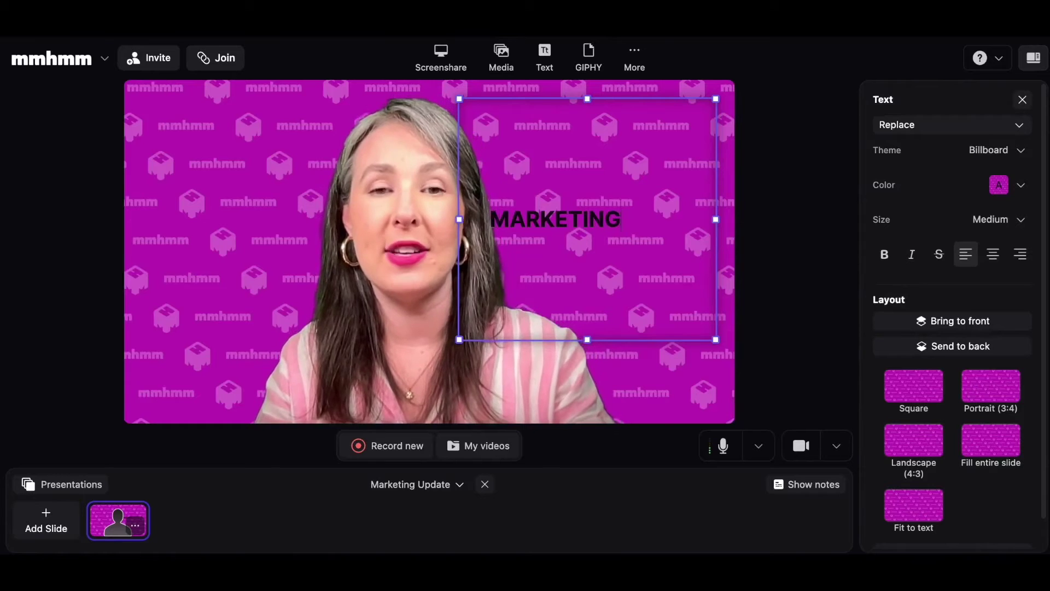
pyautogui.write('MARKETING UPDATE')
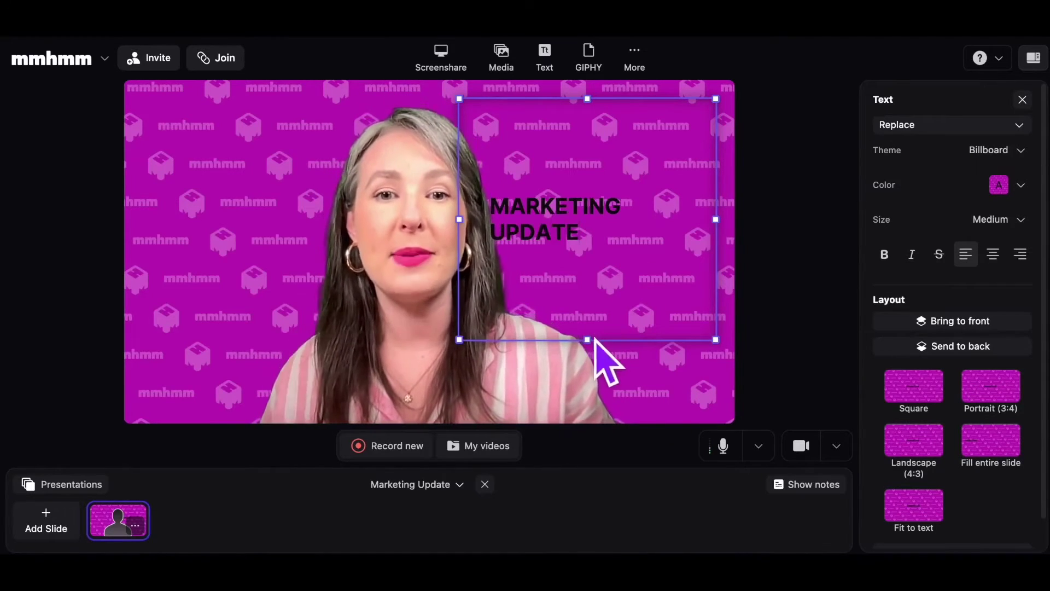
pyautogui.click(584, 340)
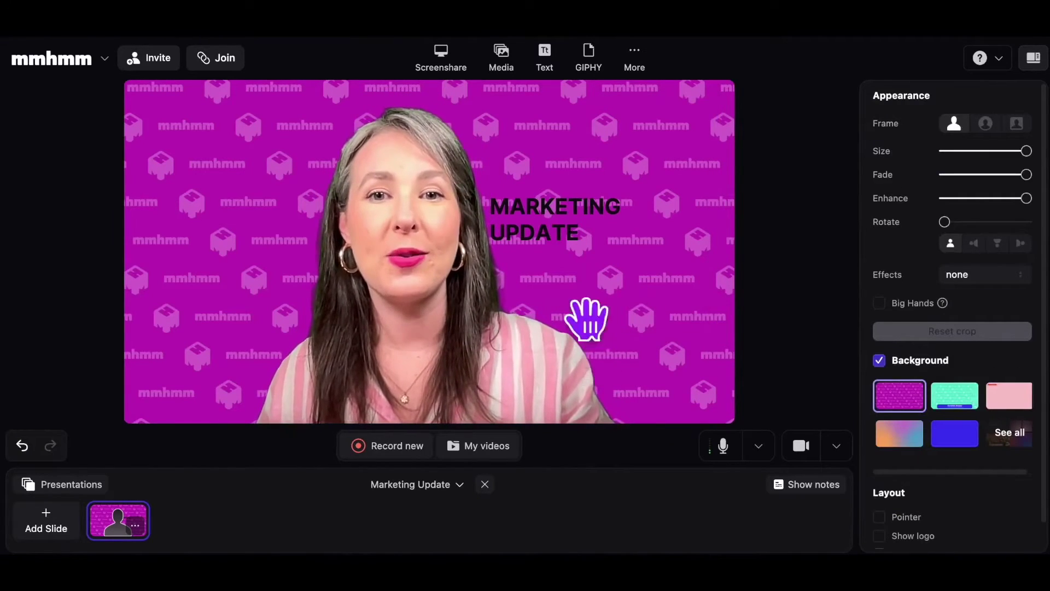
# - Reshape the title text box so it fits on one line and move it to the slide's upper-left corner
pyautogui.moveTo(579, 227); pyautogui.dragTo(610, 222)
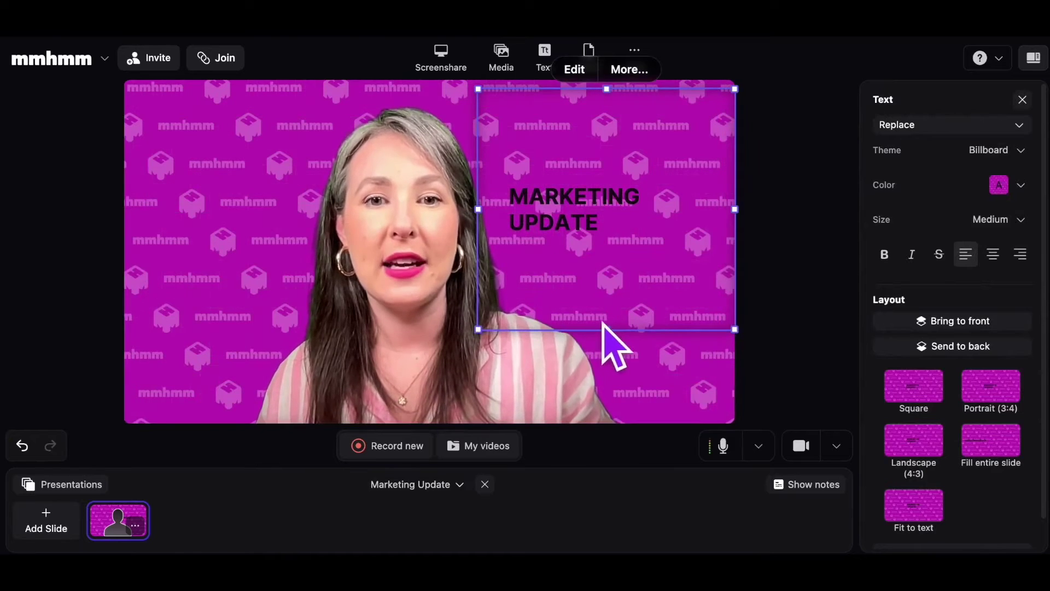
pyautogui.moveTo(606, 327); pyautogui.dragTo(600, 173)
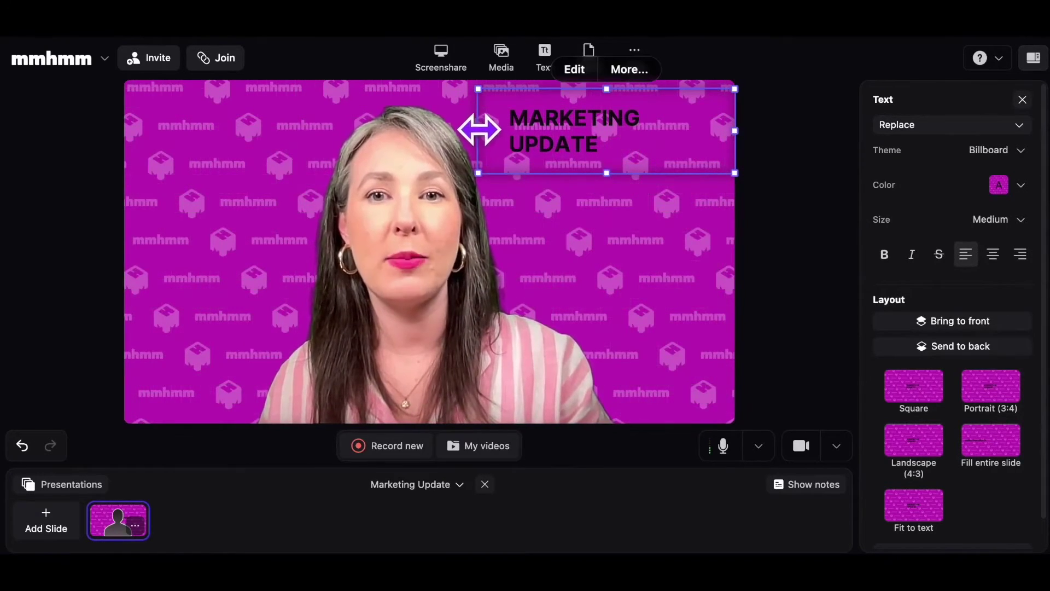
pyautogui.moveTo(479, 129); pyautogui.dragTo(441, 129)
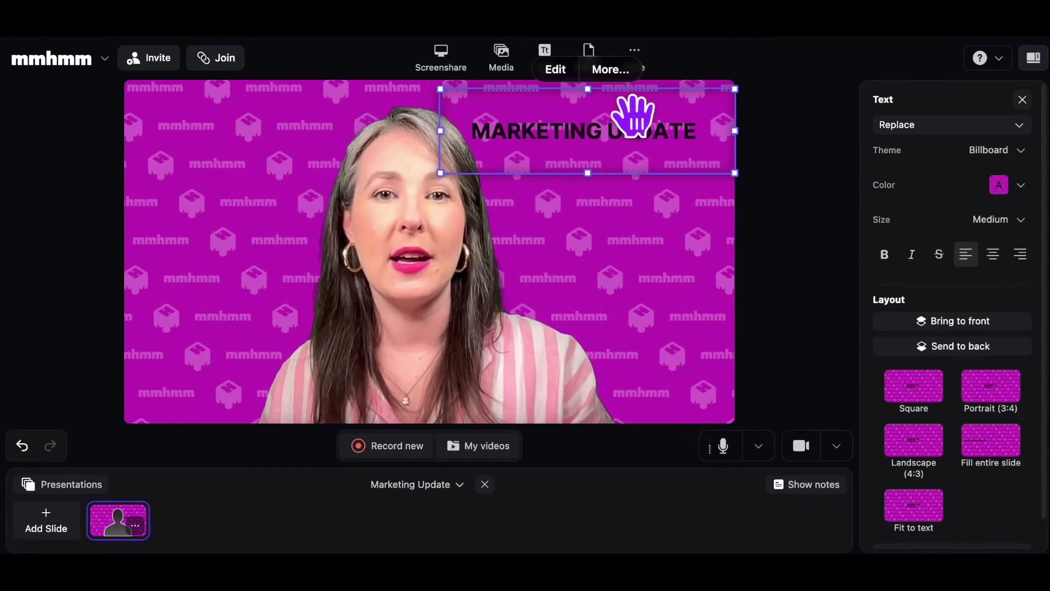
pyautogui.moveTo(633, 117); pyautogui.dragTo(320, 118)
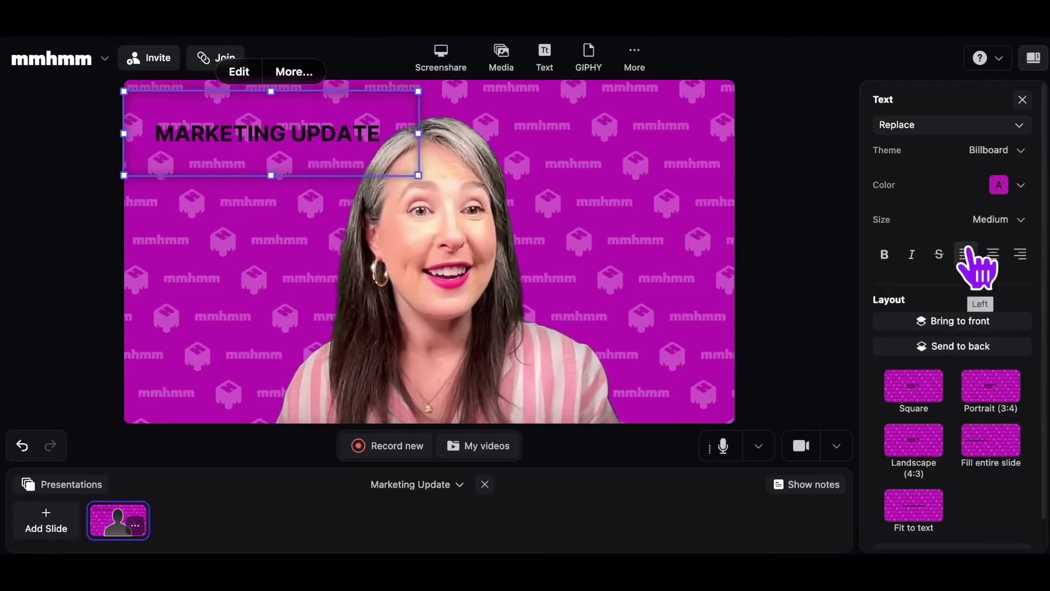
# - Give the title text the Modern theme and the black-on-translucent-white color style
pyautogui.click(1020, 153)
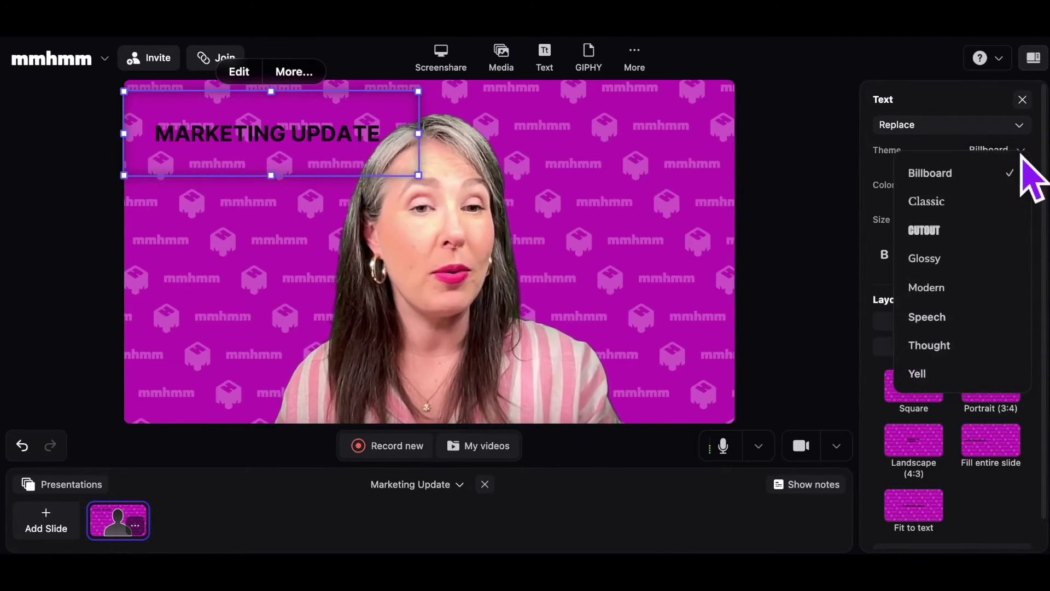
pyautogui.click(979, 287)
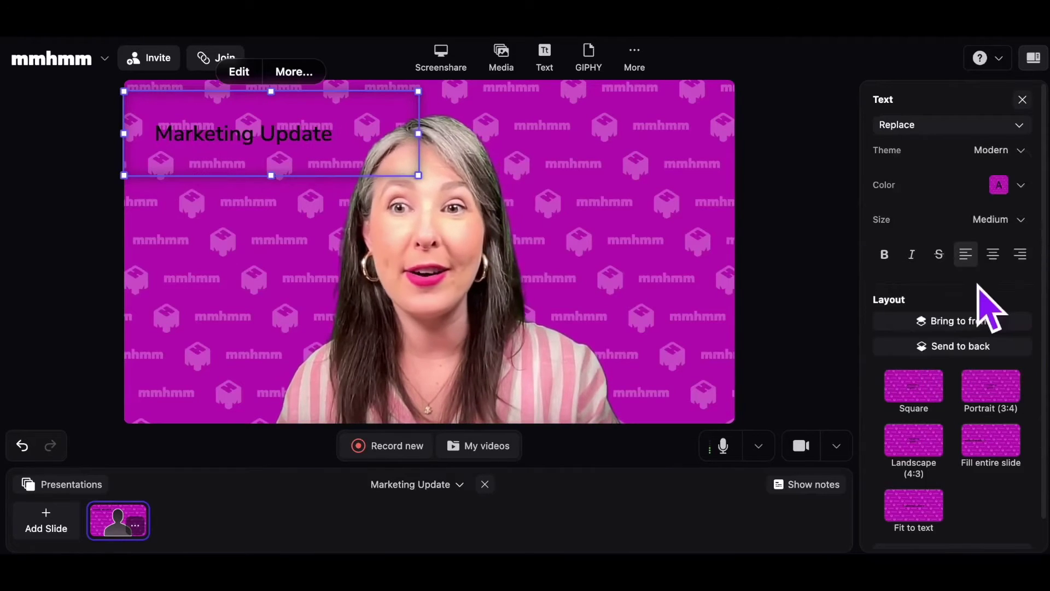
pyautogui.click(1021, 185)
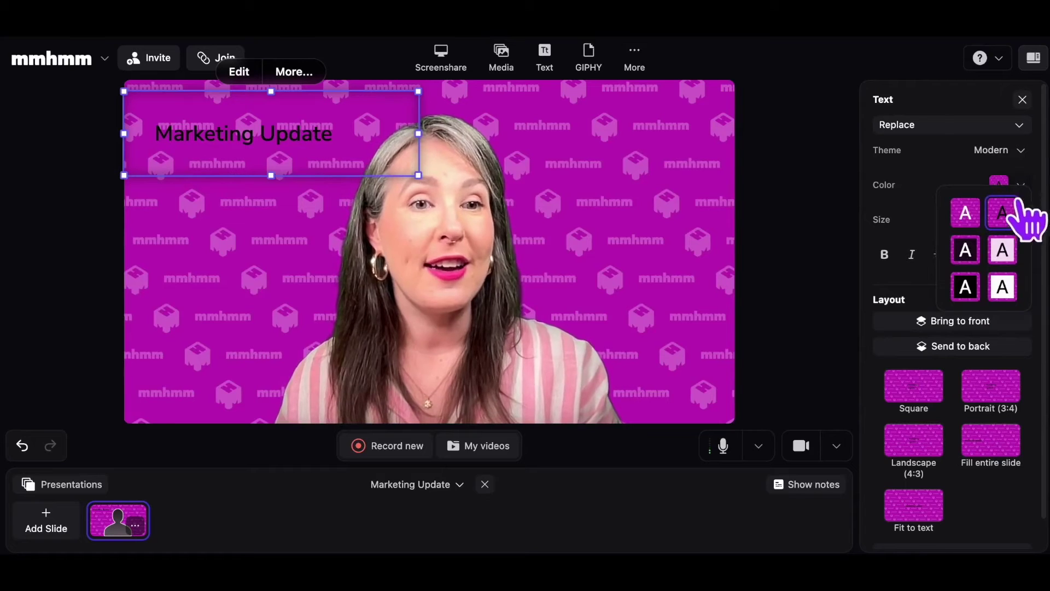
pyautogui.click(1004, 253)
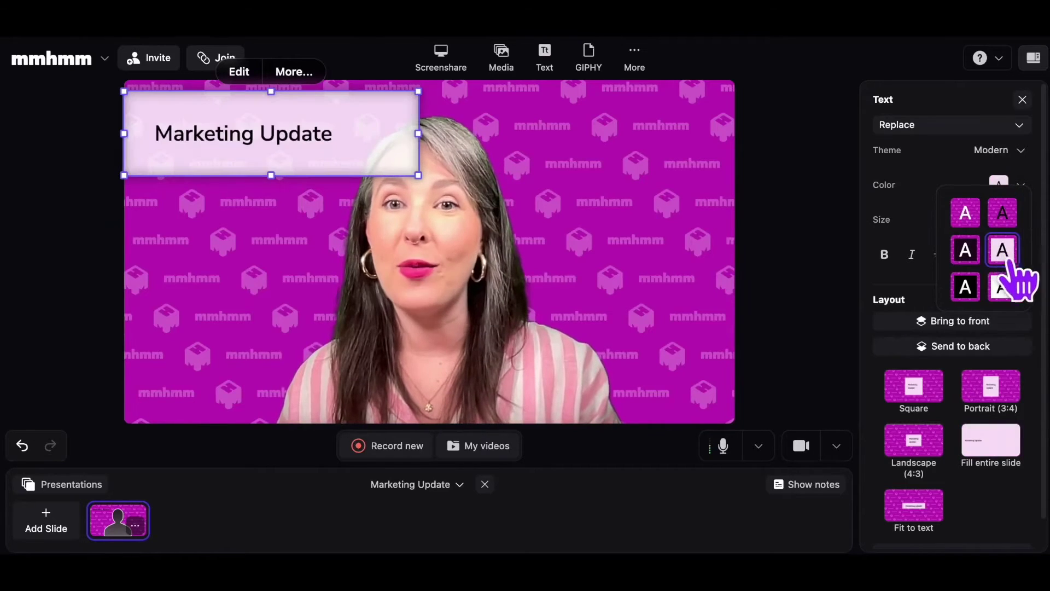
pyautogui.click(813, 185)
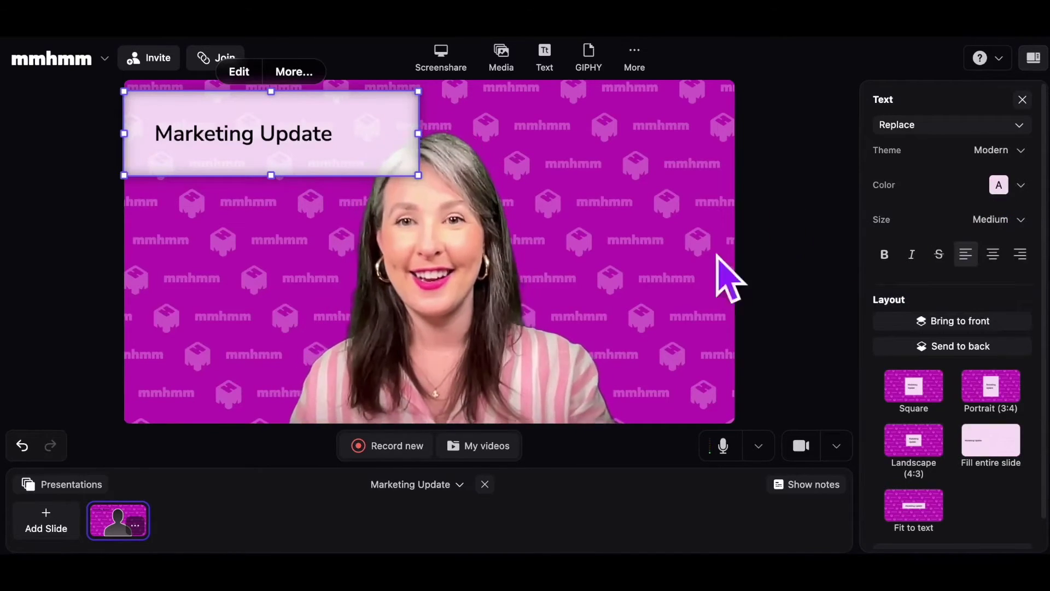
# - Narrow the title text box from its right side so it no longer covers the presenter's head
pyautogui.click(613, 295)
pyautogui.click(395, 140)
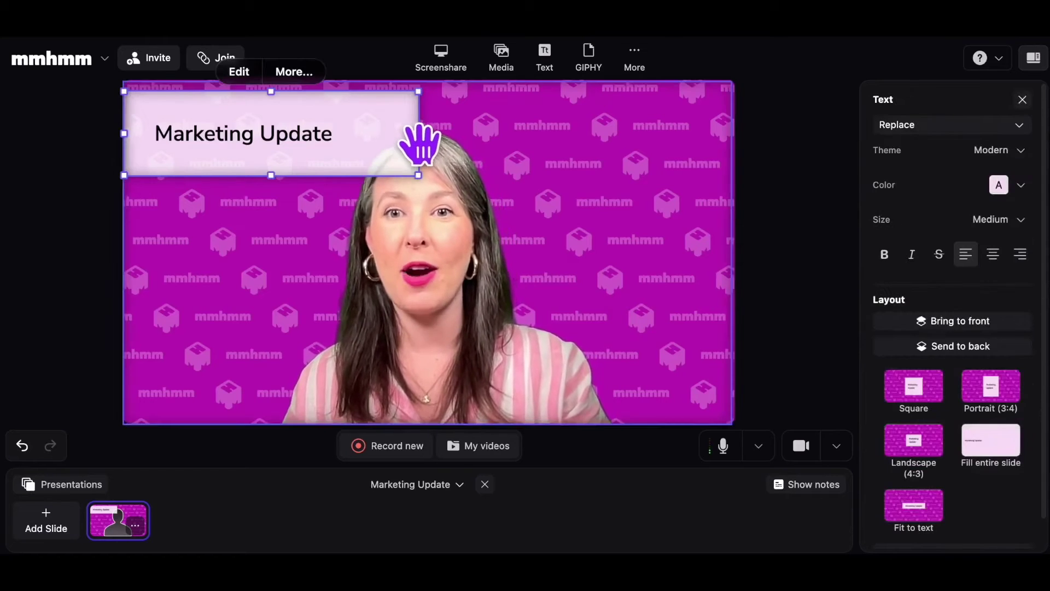
pyautogui.moveTo(417, 133); pyautogui.dragTo(365, 131)
pyautogui.click(621, 189)
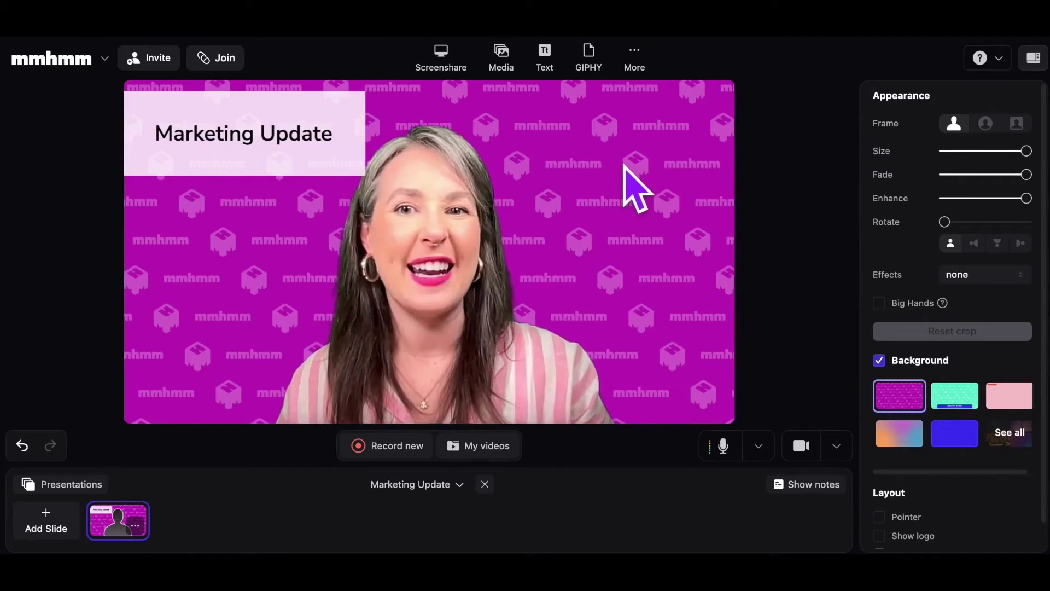
# - Insert the recent GIPHY clip of the cat typing on a laptop, shrunk and placed directly below the title
pyautogui.click(589, 67)
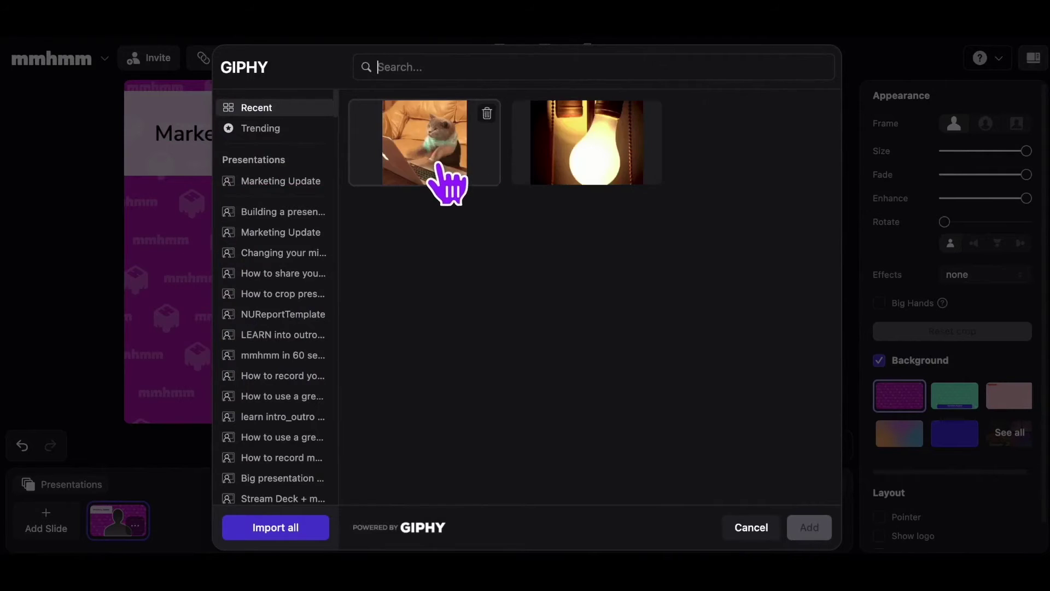
pyautogui.click(439, 164)
pyautogui.click(808, 527)
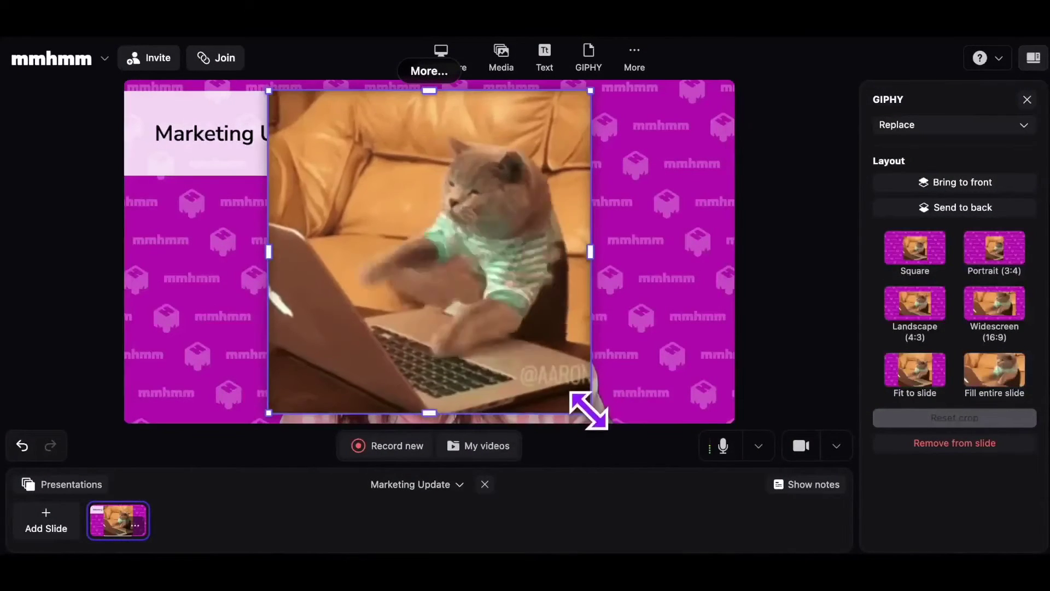
pyautogui.moveTo(589, 411); pyautogui.dragTo(408, 232)
pyautogui.moveTo(352, 159); pyautogui.dragTo(250, 255)
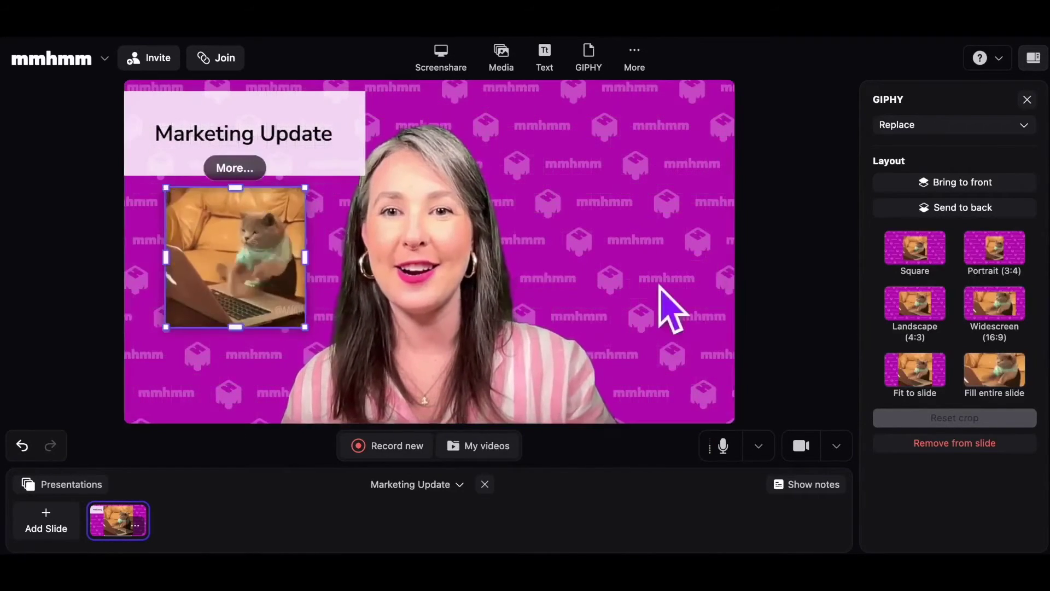
pyautogui.click(659, 285)
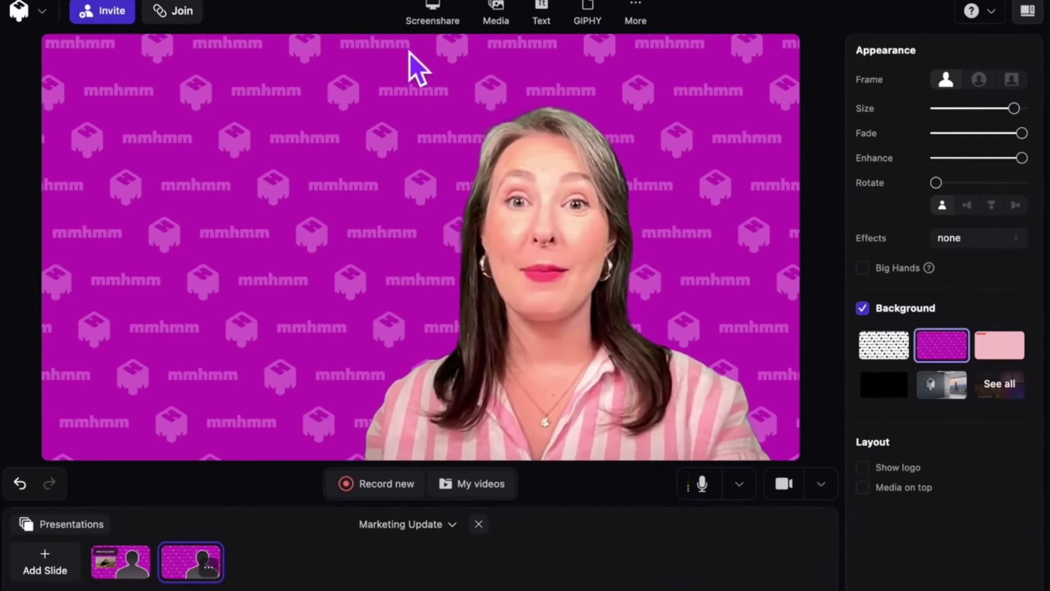
# - Share the Google Chrome window showing the mmhmm website on the second slide
pyautogui.click(421, 30)
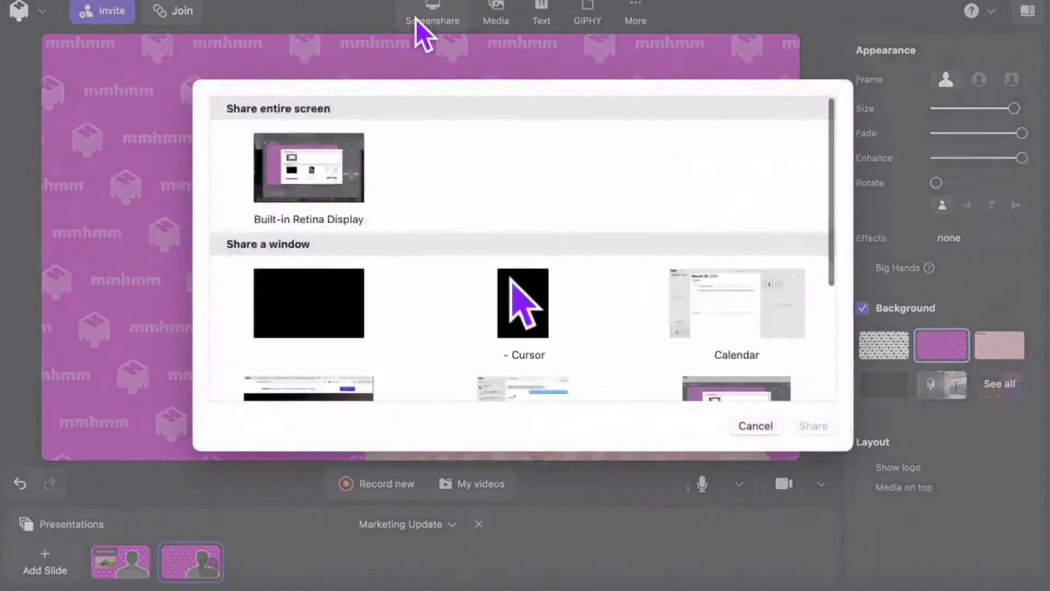
pyautogui.scroll(-4, 464, 259)
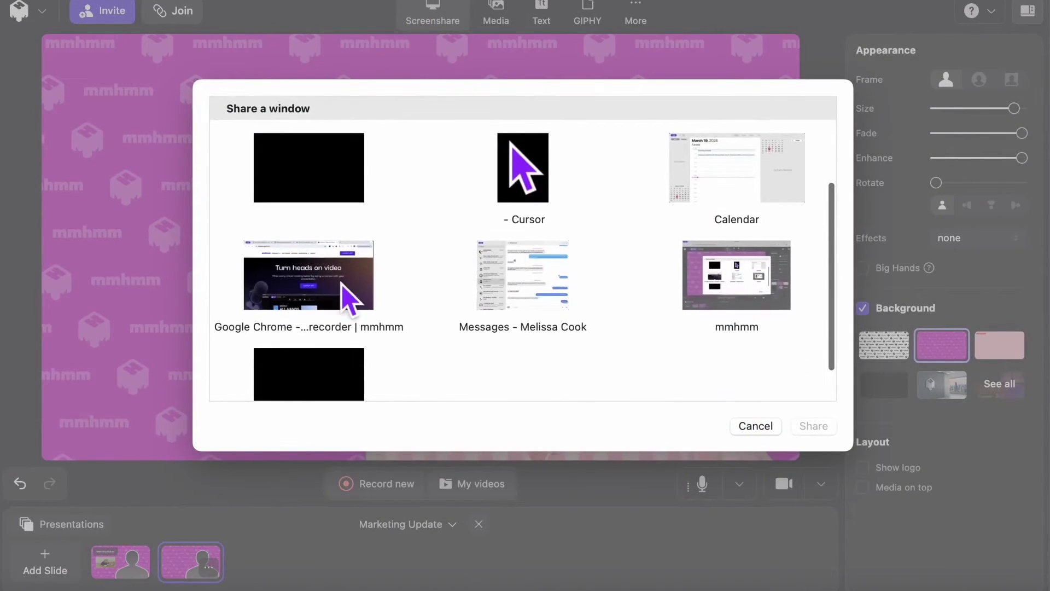
pyautogui.click(343, 296)
pyautogui.click(802, 427)
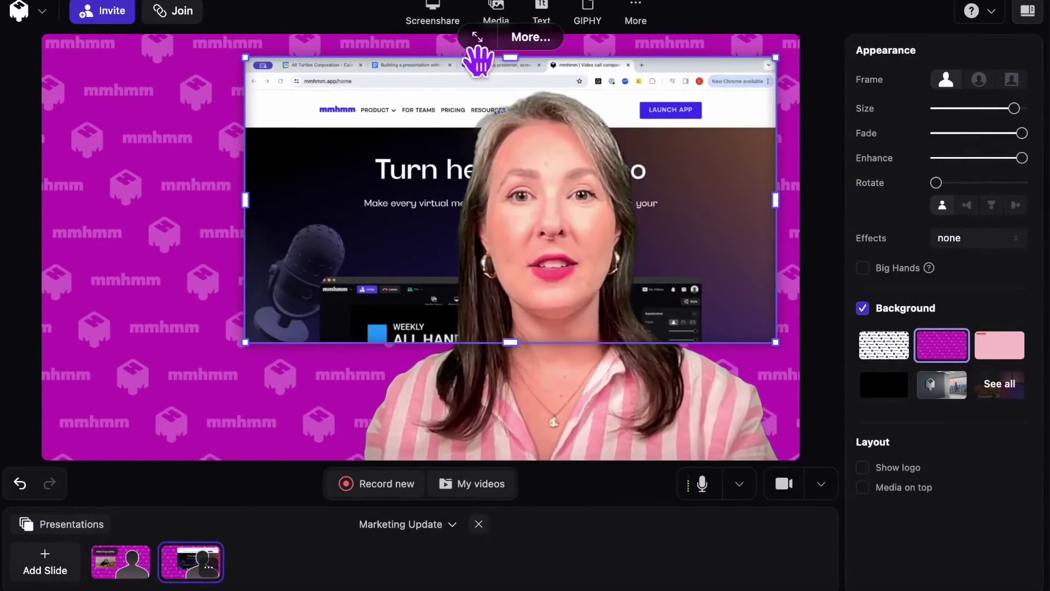
# - Crop the browser bars off the top of the shared window and expand it to the slide's full width
pyautogui.moveTo(510, 57); pyautogui.dragTo(511, 95)
pyautogui.click(476, 76)
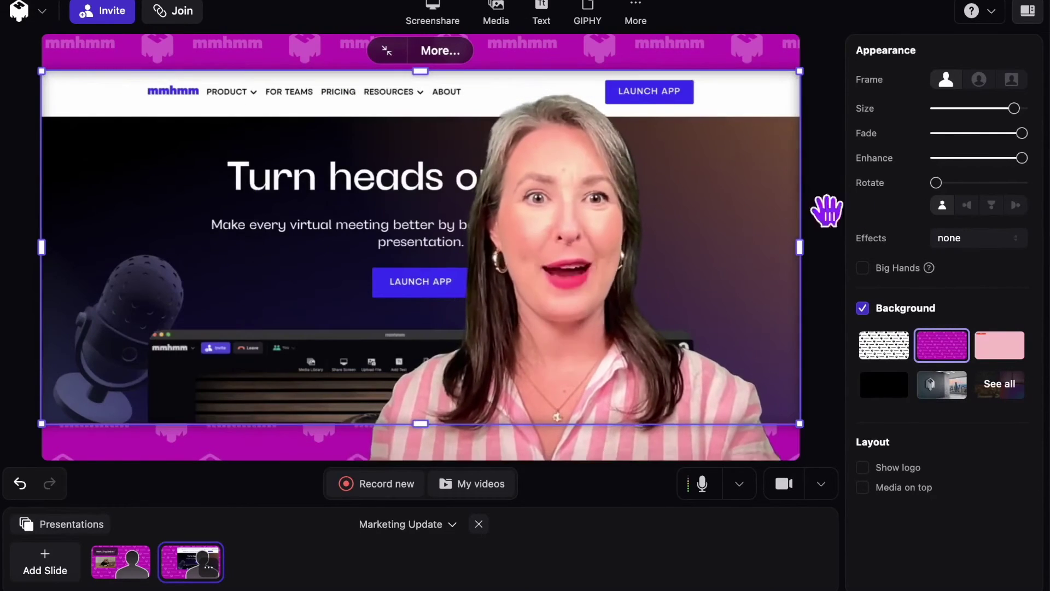
# - Put the presenter's camera in a circular frame and shrink it to about half its size
pyautogui.click(978, 80)
pyautogui.click(684, 178)
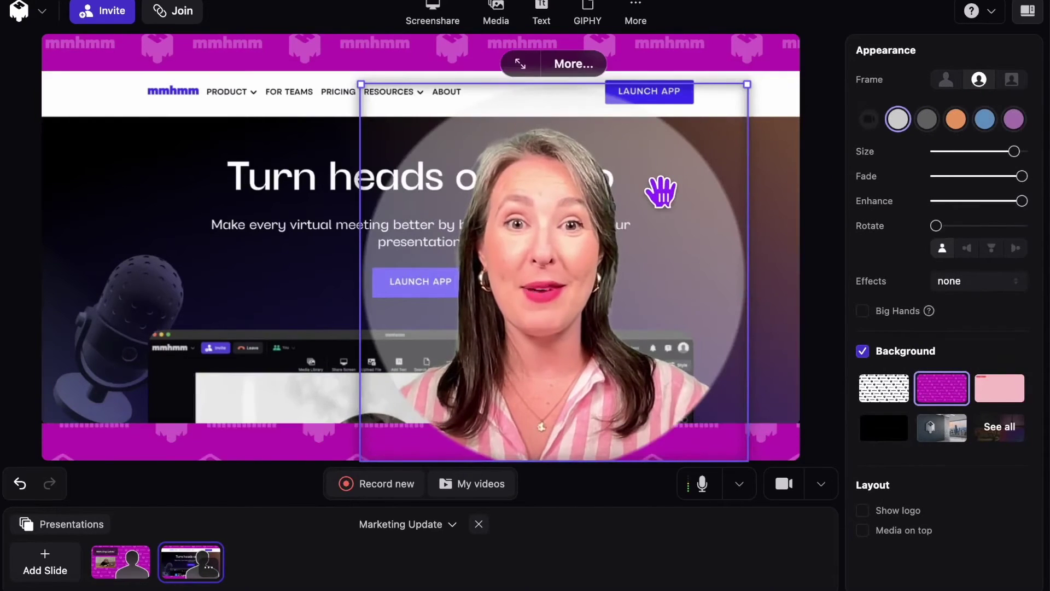
pyautogui.moveTo(748, 83); pyautogui.dragTo(570, 261)
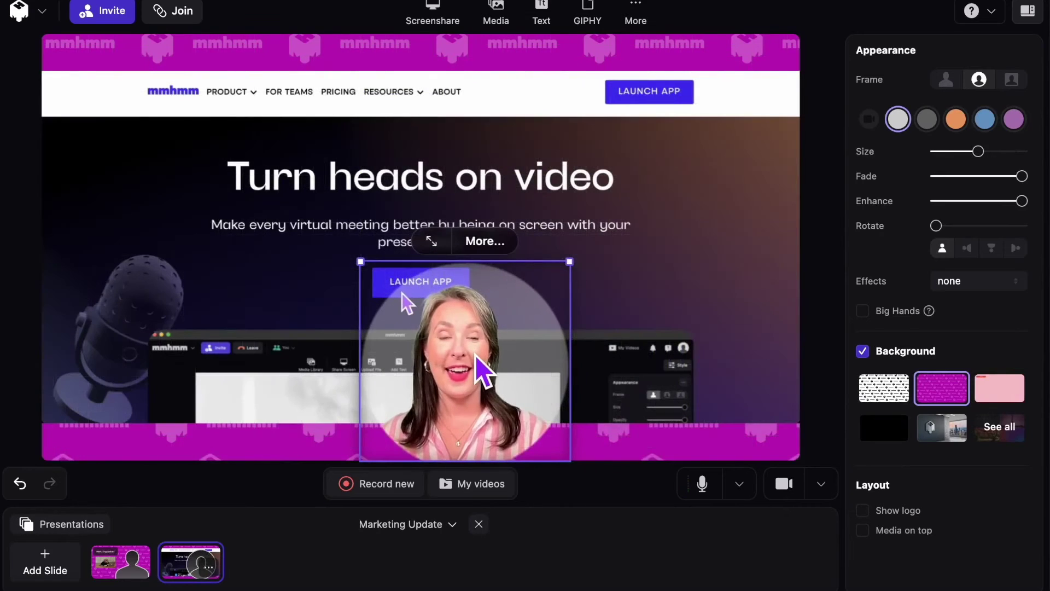
# - Move the circular presenter frame to the right edge of the slide, just below the website's navigation bar, and deselect it
pyautogui.moveTo(474, 356); pyautogui.dragTo(705, 197)
pyautogui.click(727, 405)
pyautogui.click(721, 439)
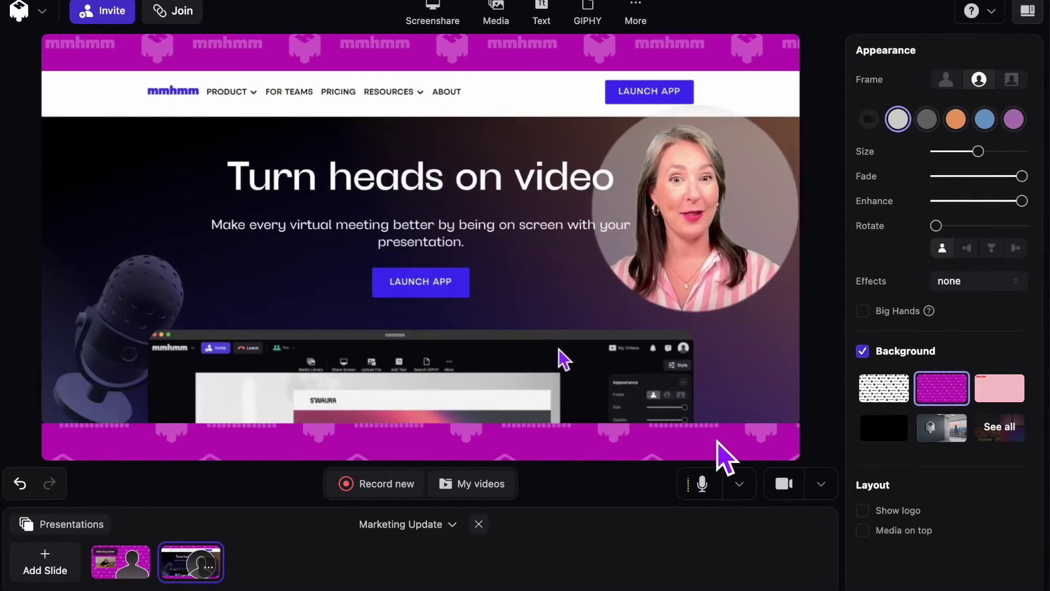
# - View the Marketing Update title slide, return to the website slide and look through its slide options
pyautogui.click(116, 564)
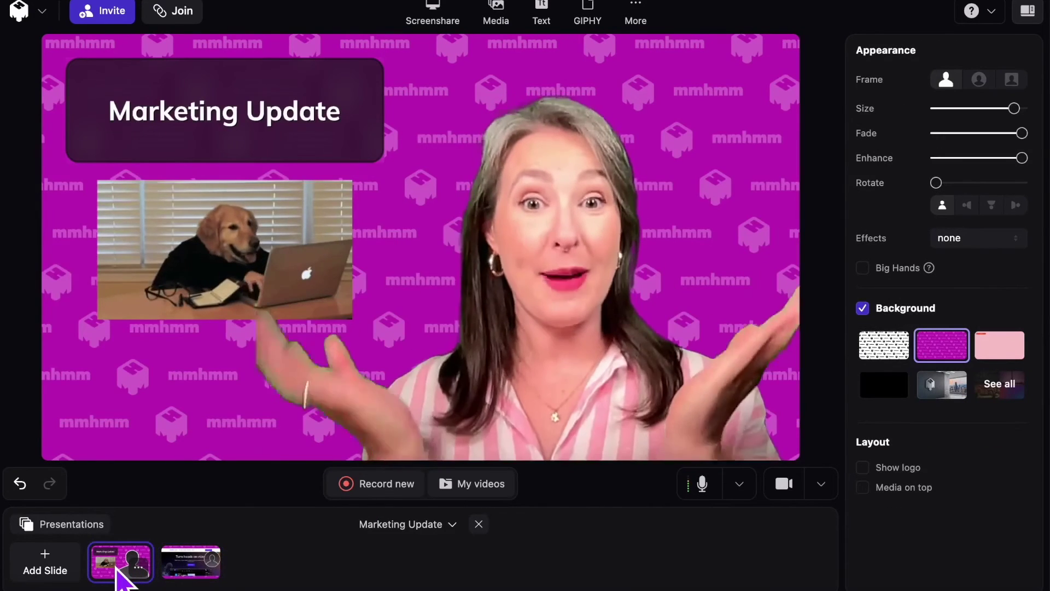
pyautogui.click(182, 568)
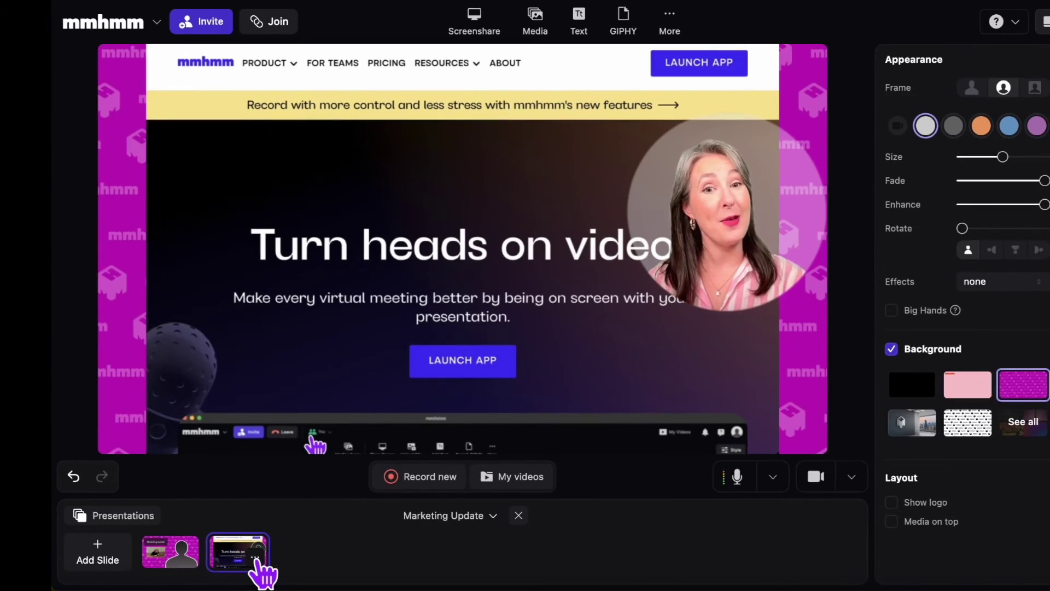
pyautogui.click(255, 558)
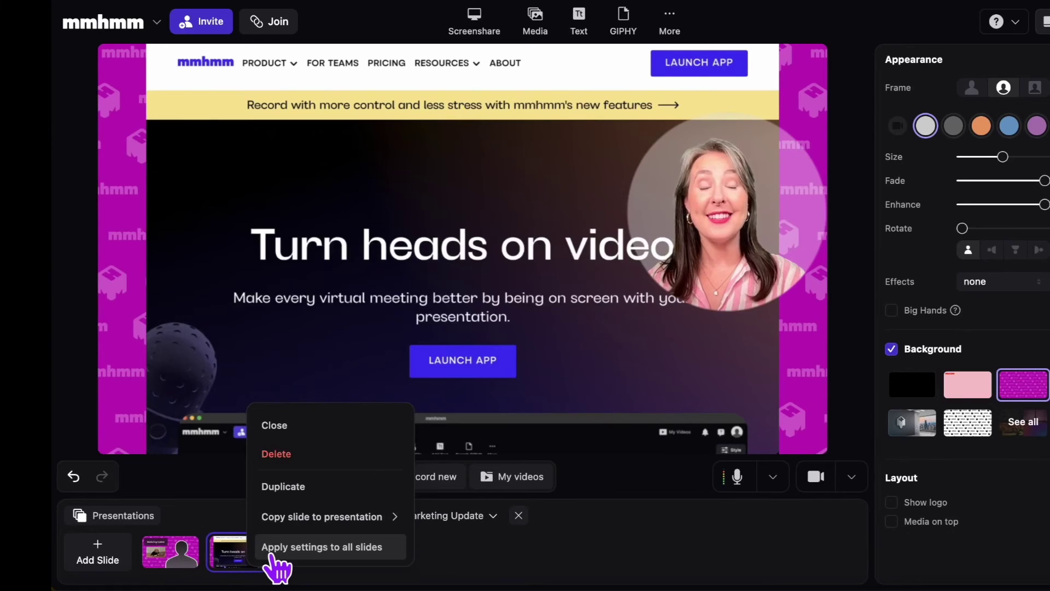
pyautogui.click(209, 516)
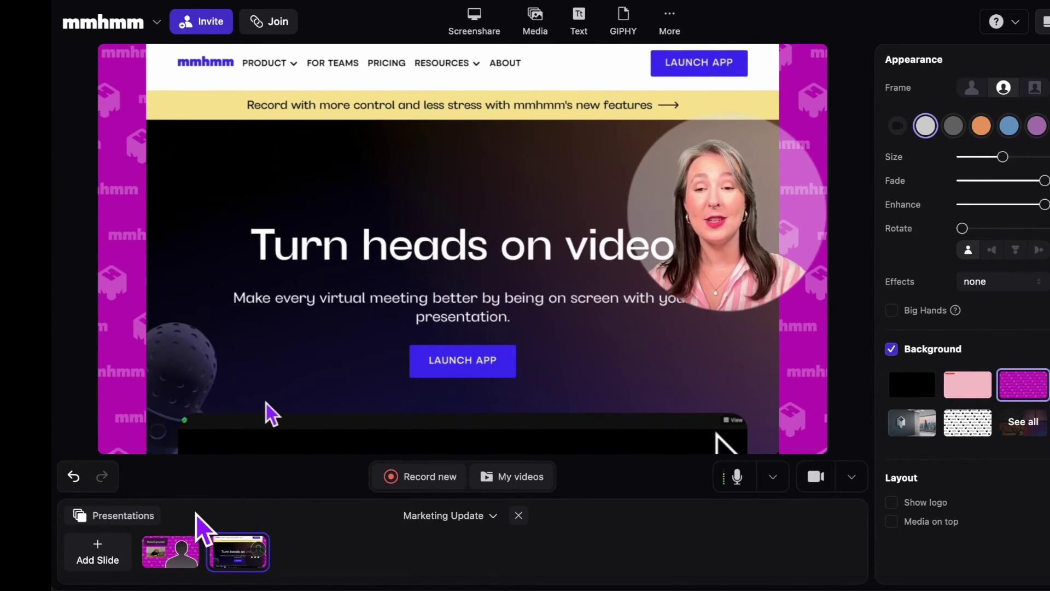
# - Open the list of saved presentations
pyautogui.click(141, 520)
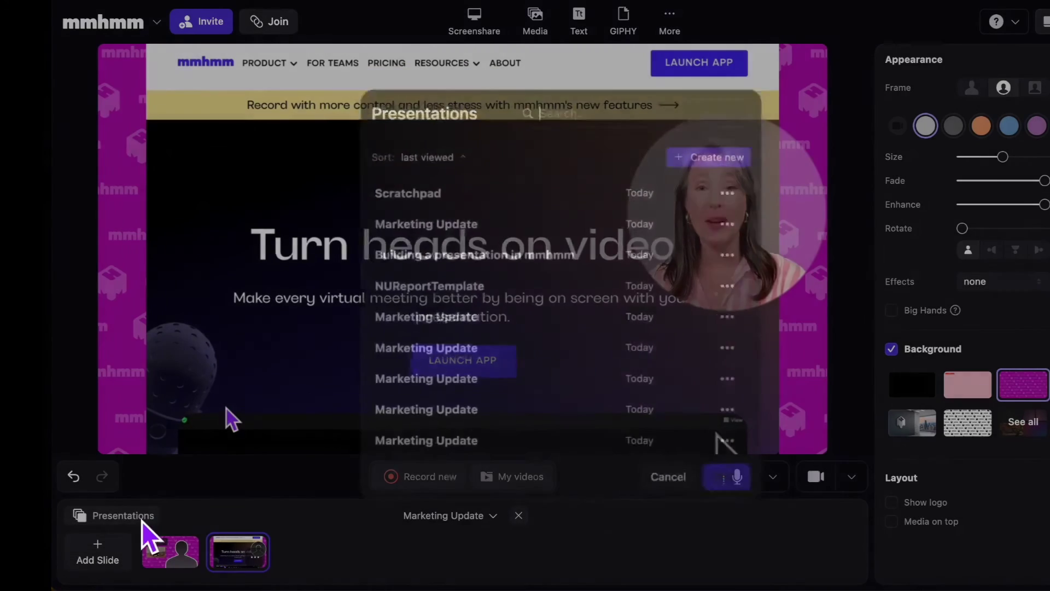